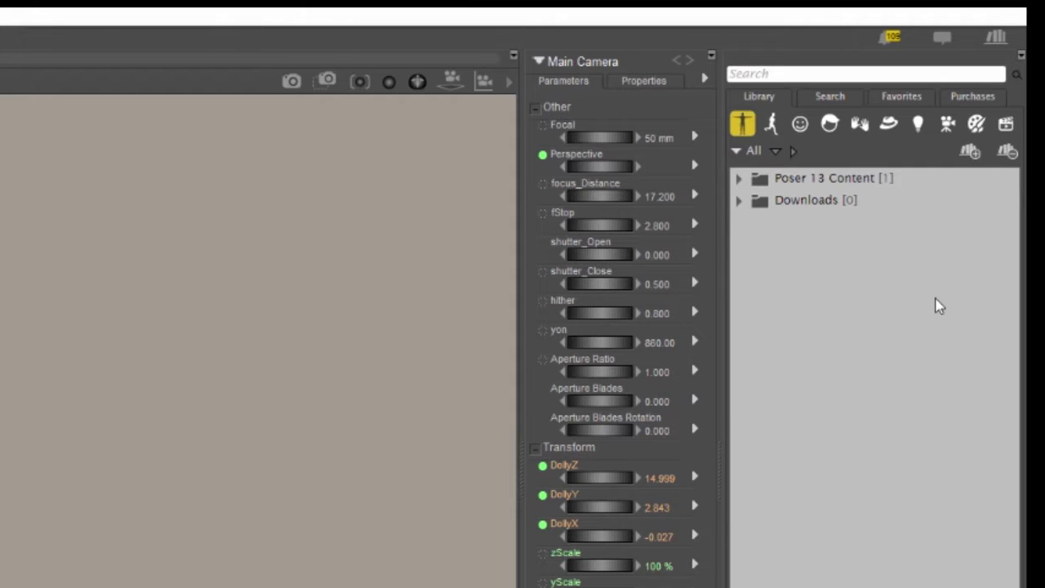
Show the Included purchases list, page to the last page, then back to the first.
click(976, 101)
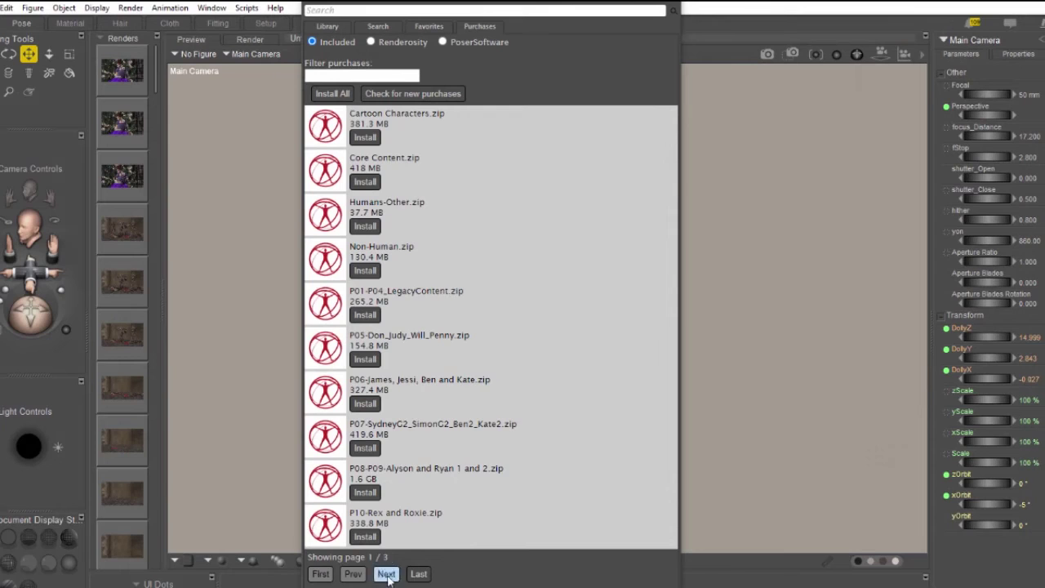
click(386, 574)
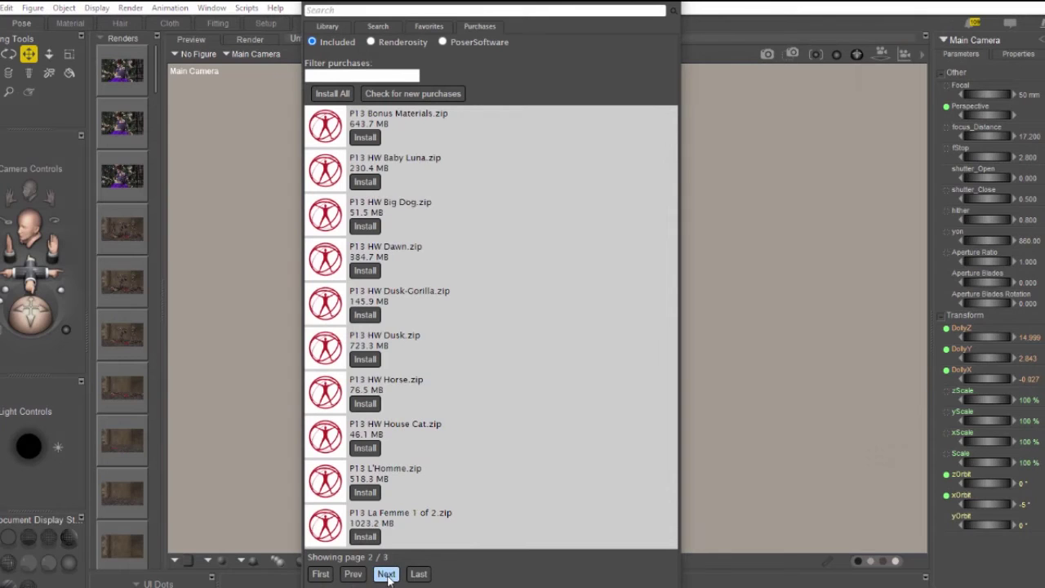
click(386, 573)
click(319, 573)
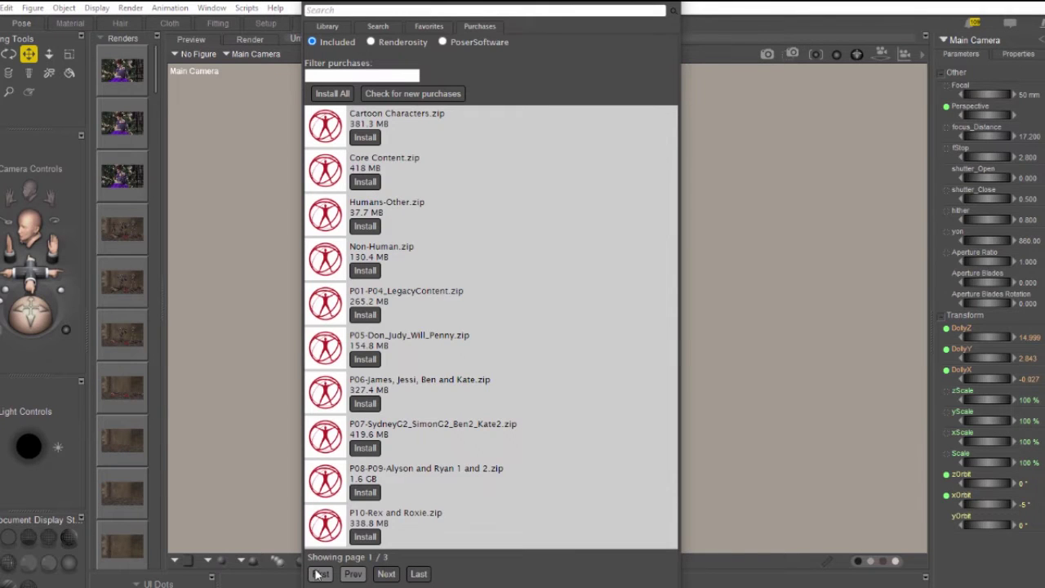
Start Install All and page forward to page 3 of 3 (Maisie, Miki4, Scenery-Props).
click(337, 96)
click(386, 573)
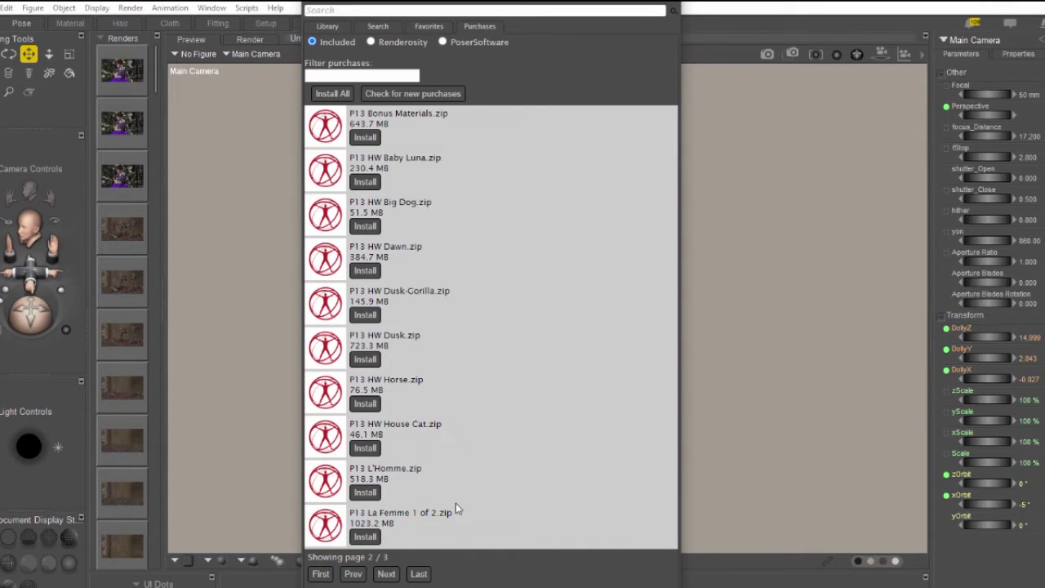
click(386, 574)
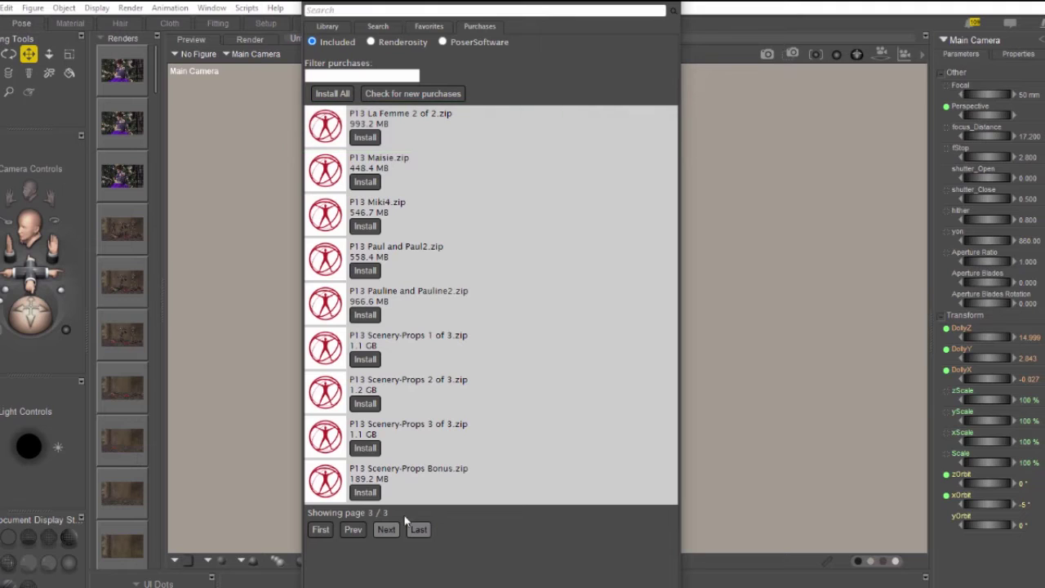
Install all included content from page one, then switch to posersoftware.com in Chrome.
click(321, 530)
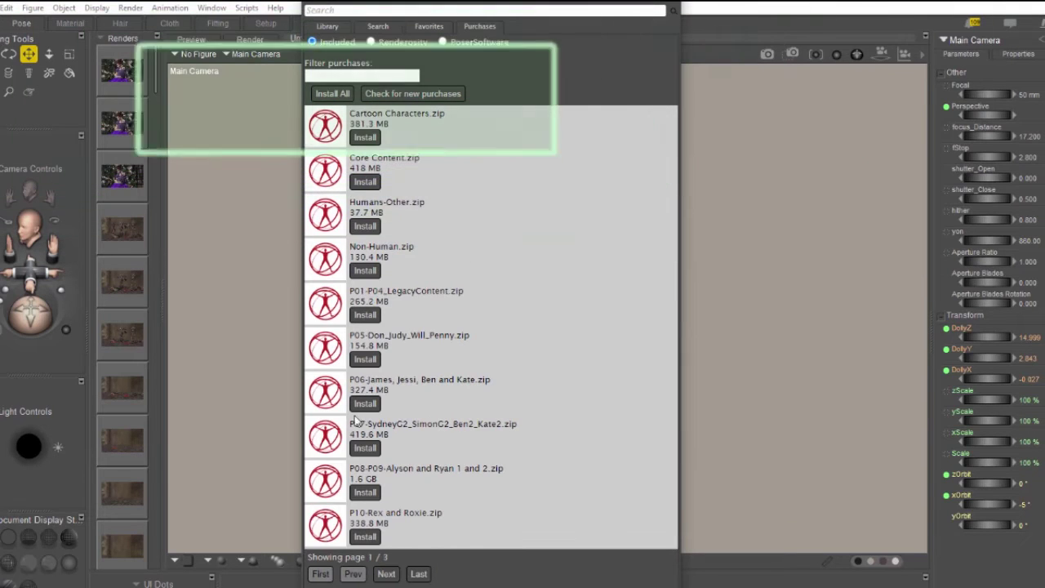
click(332, 95)
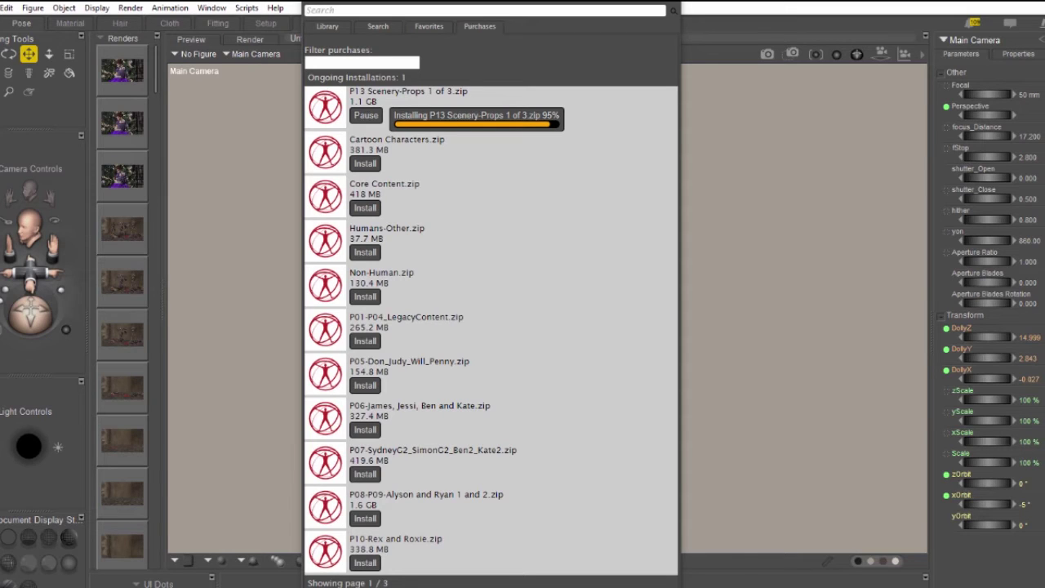
click(668, 572)
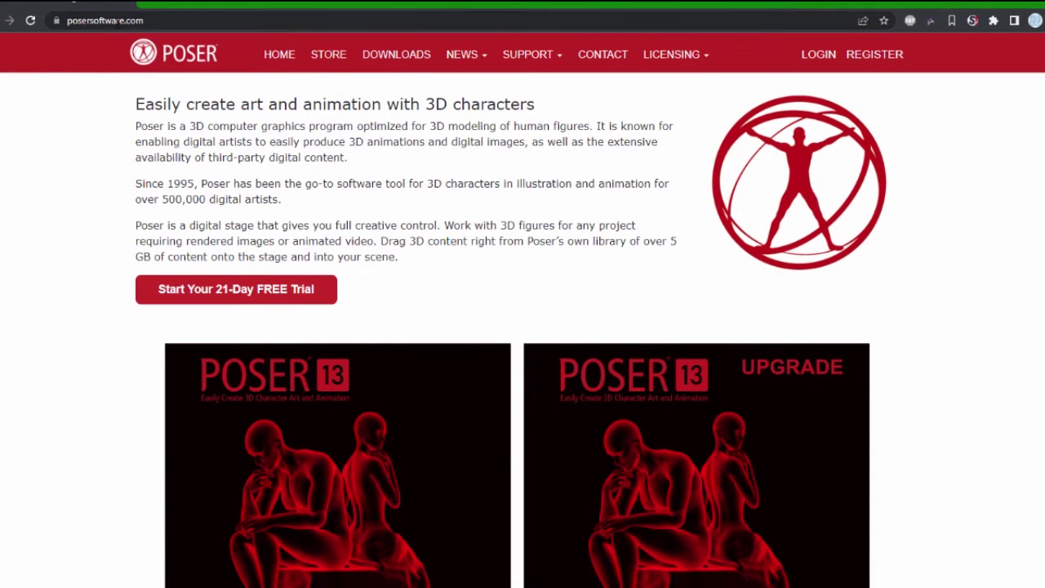
Go to the site's Downloads page and follow the Poser 13 [Content] link to License Validation.
click(392, 62)
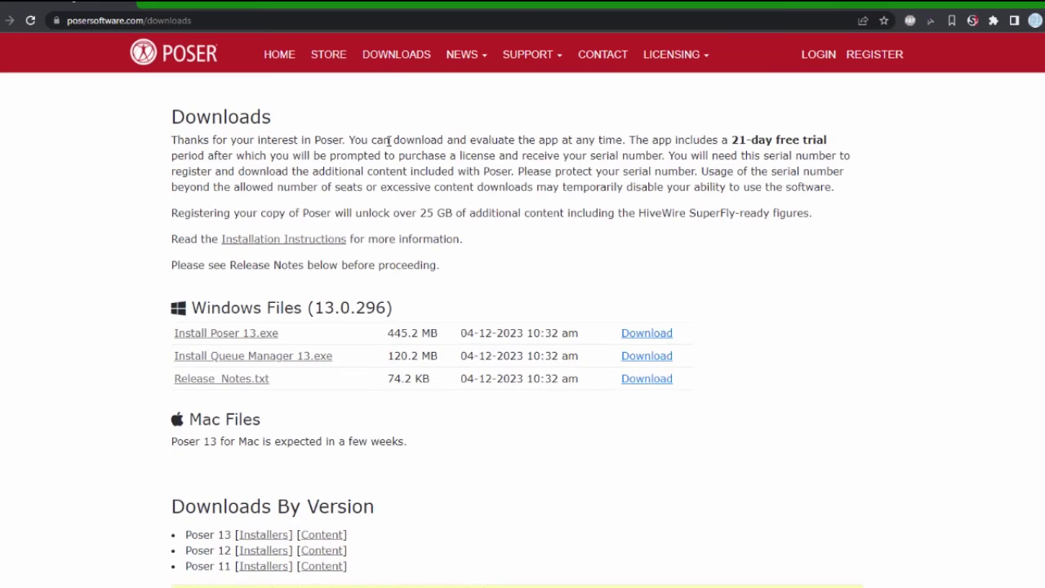
click(320, 537)
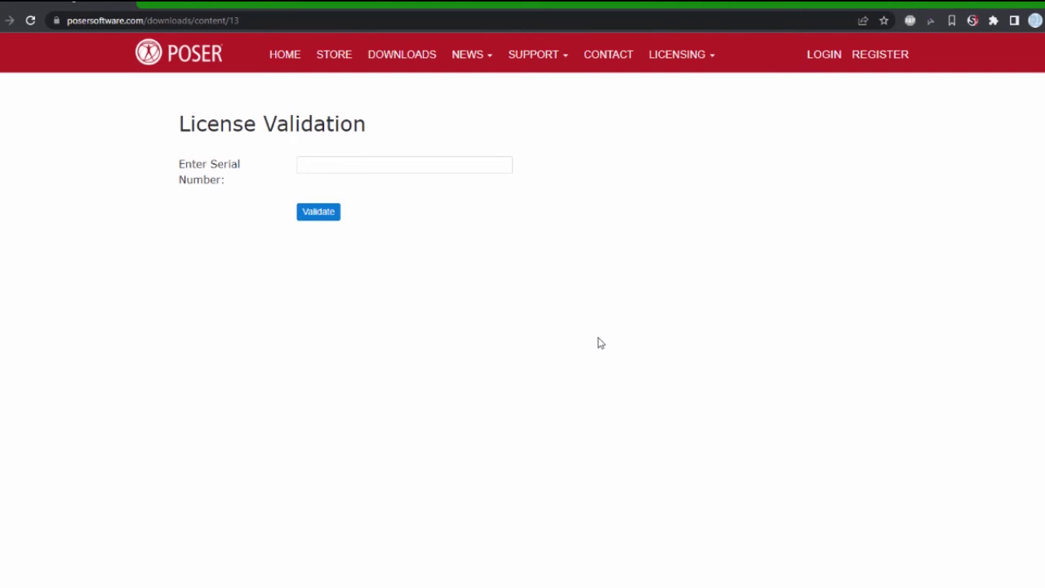
Validate the serial number and scroll through the Poser 13 Included Content downloads list.
click(345, 167)
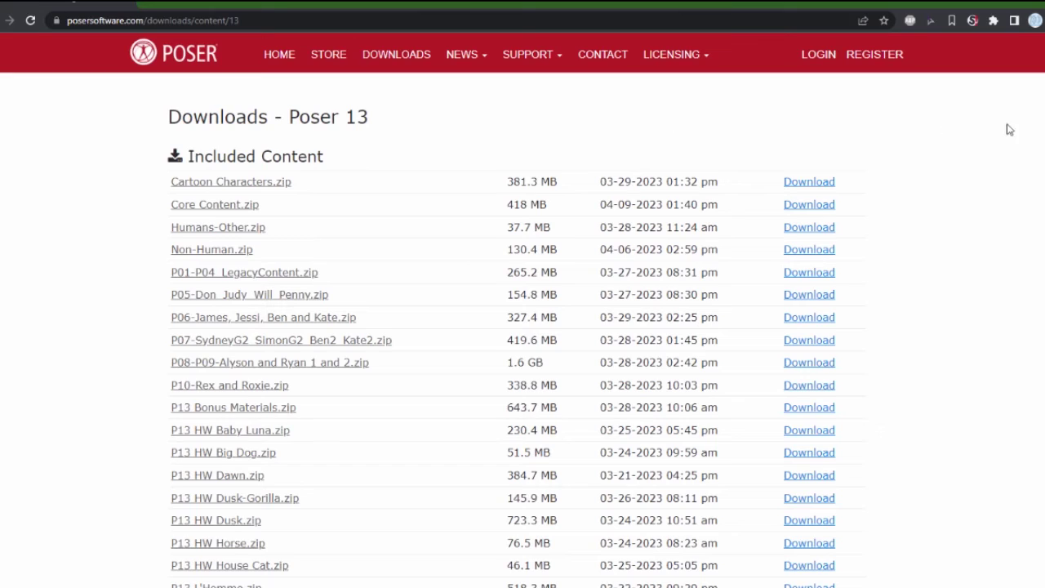
scroll(501, 308, down, 1)
scroll(501, 308, down, 3)
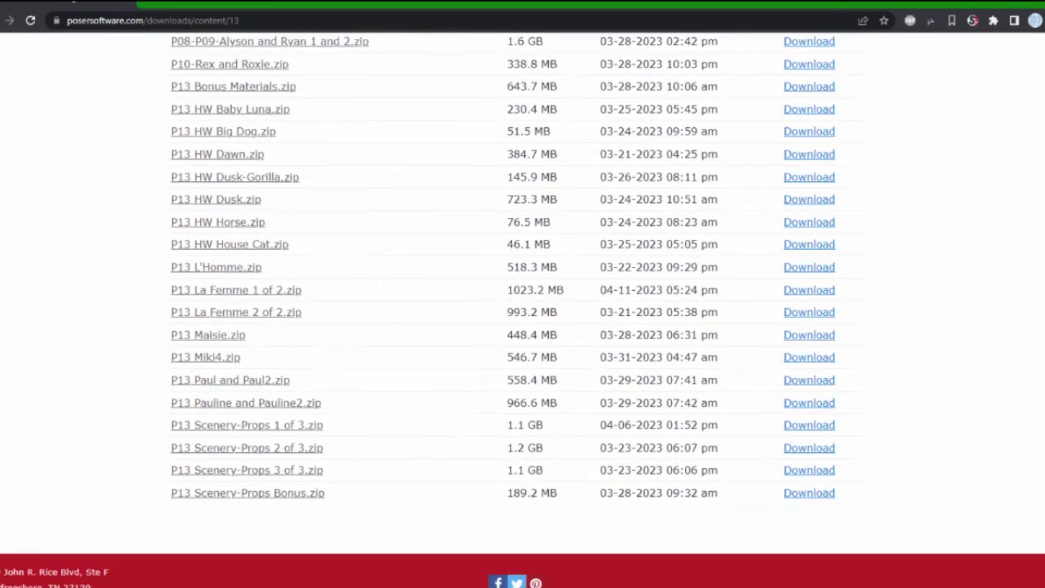
scroll(501, 307, up, 3)
scroll(523, 326, up, 1)
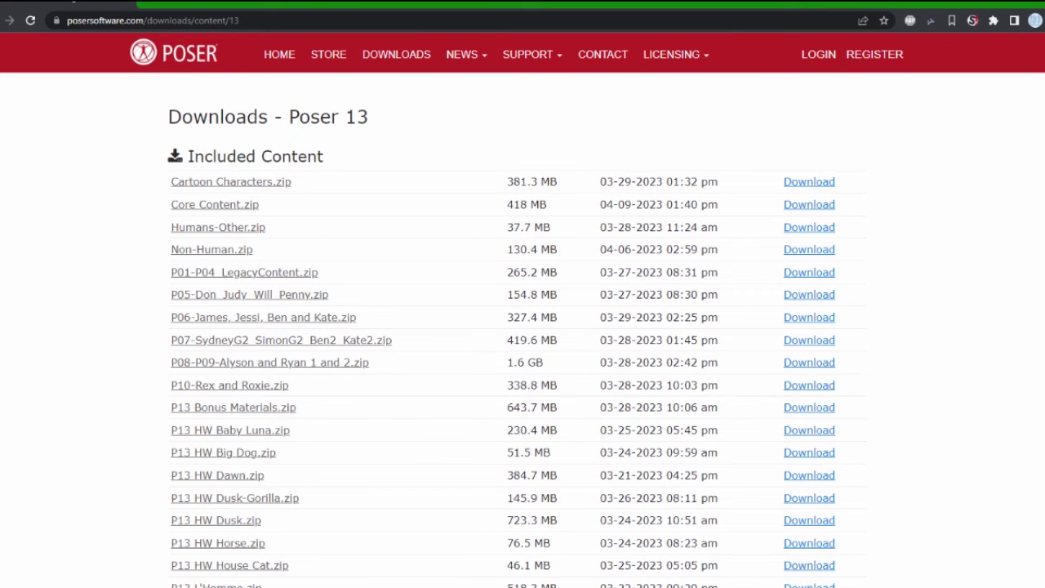
scroll(522, 327, down, 3)
scroll(523, 327, up, 4)
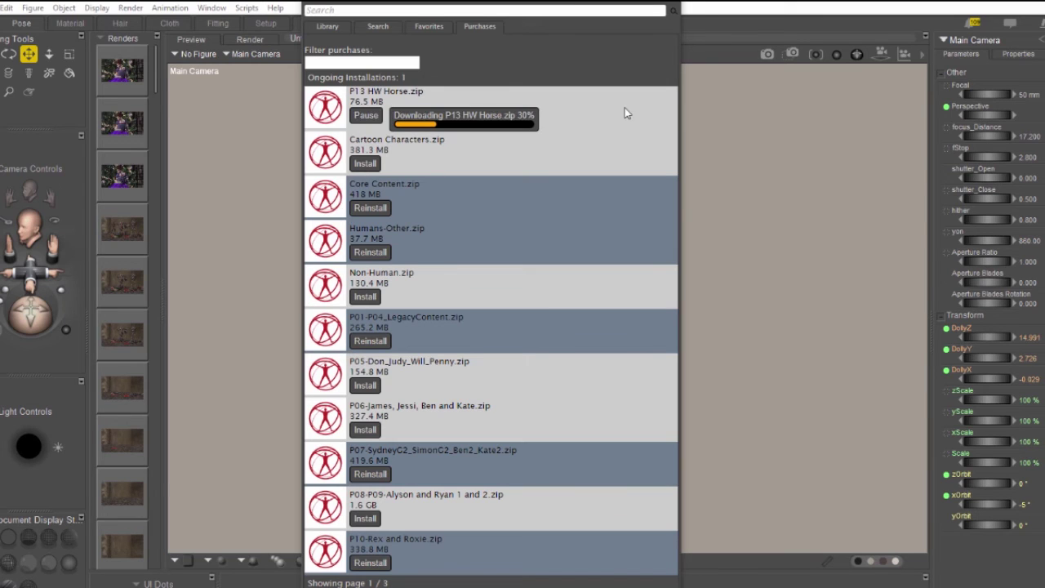
Pause and resume the P13 HW Horse download, then return to the library once everything is installed.
click(365, 116)
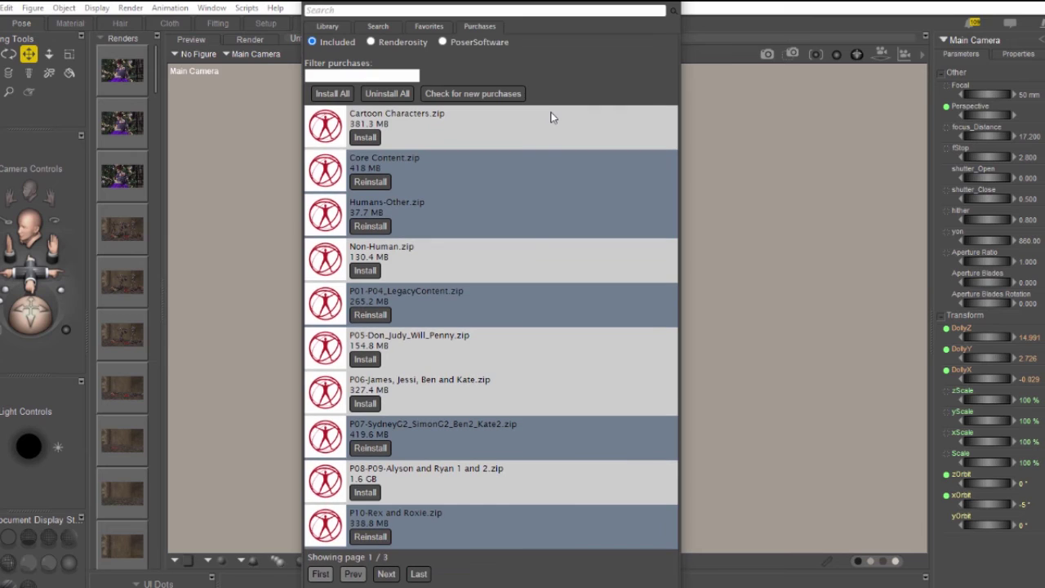
click(386, 574)
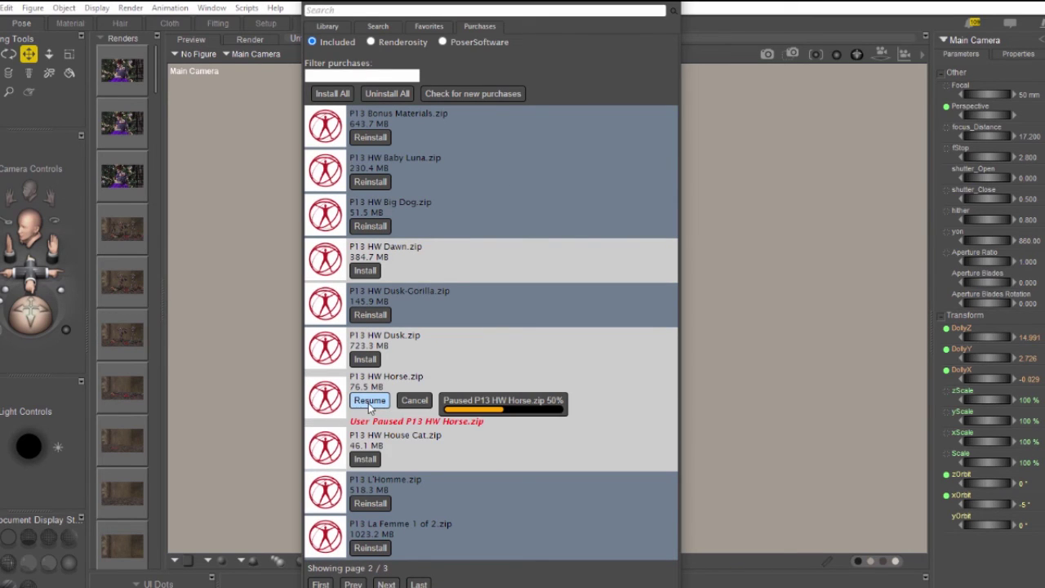
click(369, 401)
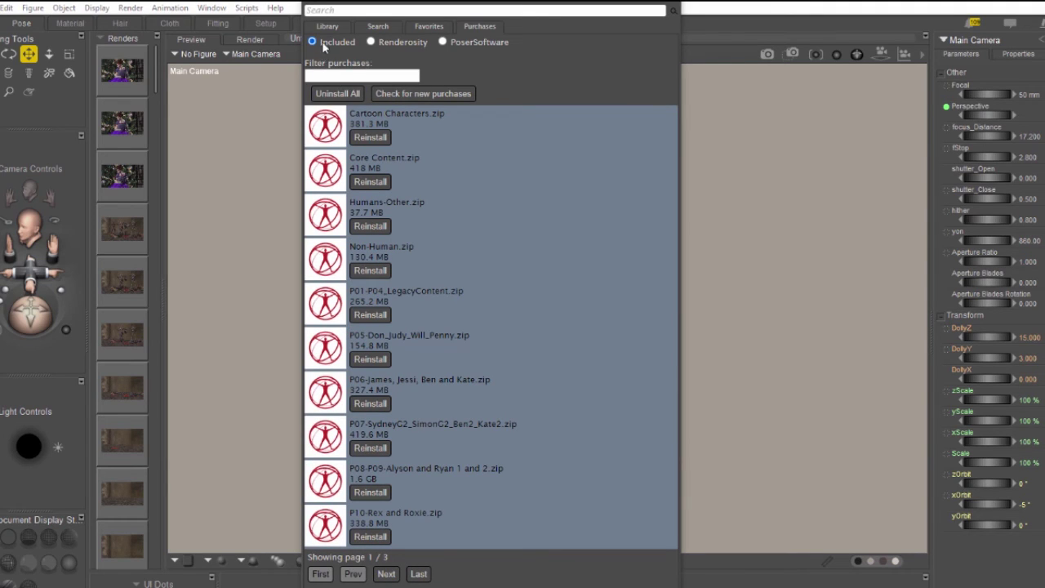
click(324, 29)
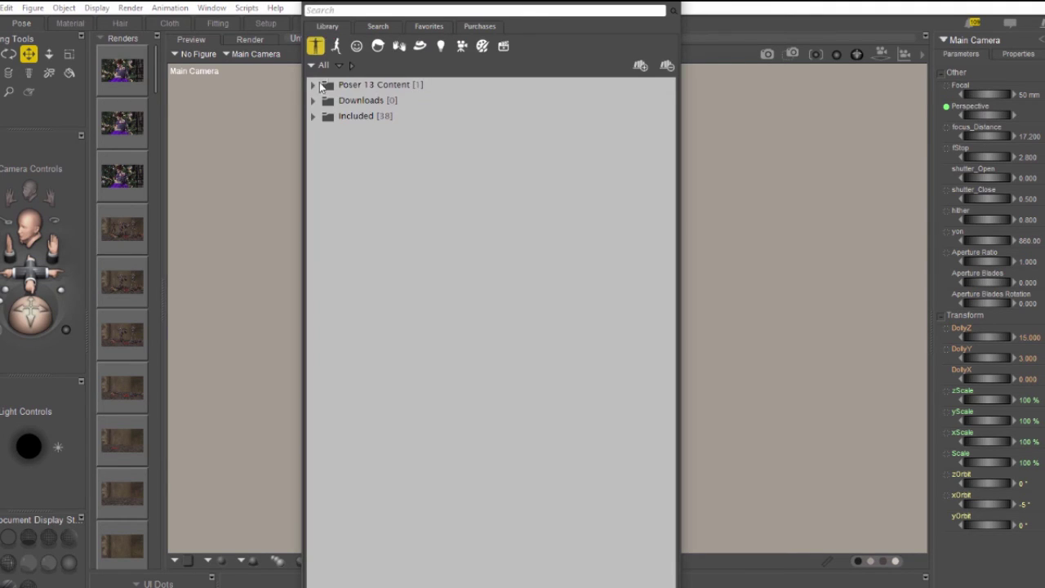
Expand the 38-item Included runtime folder to reveal its content folders from Alyson1.
click(309, 119)
click(311, 120)
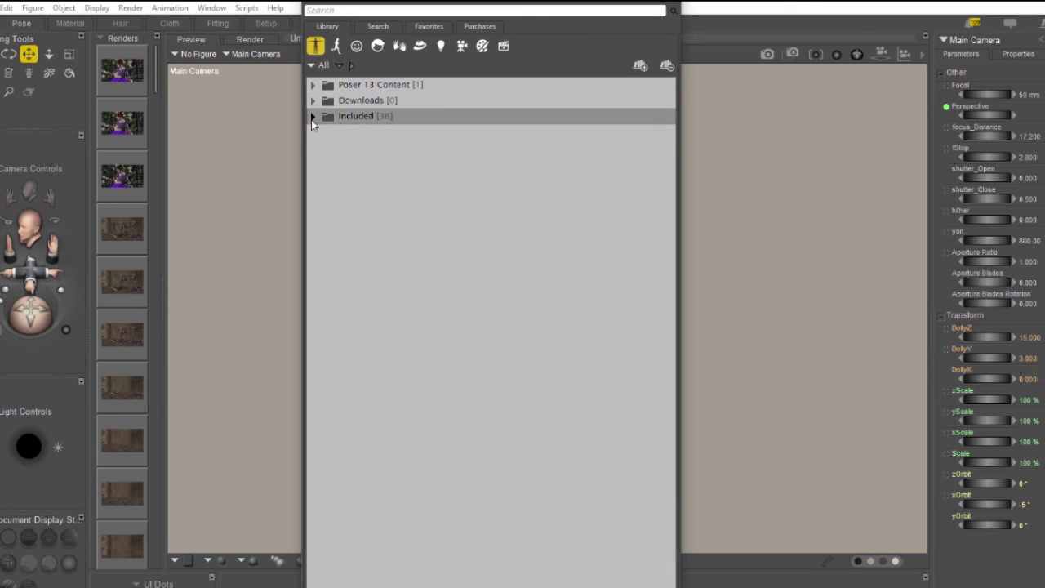